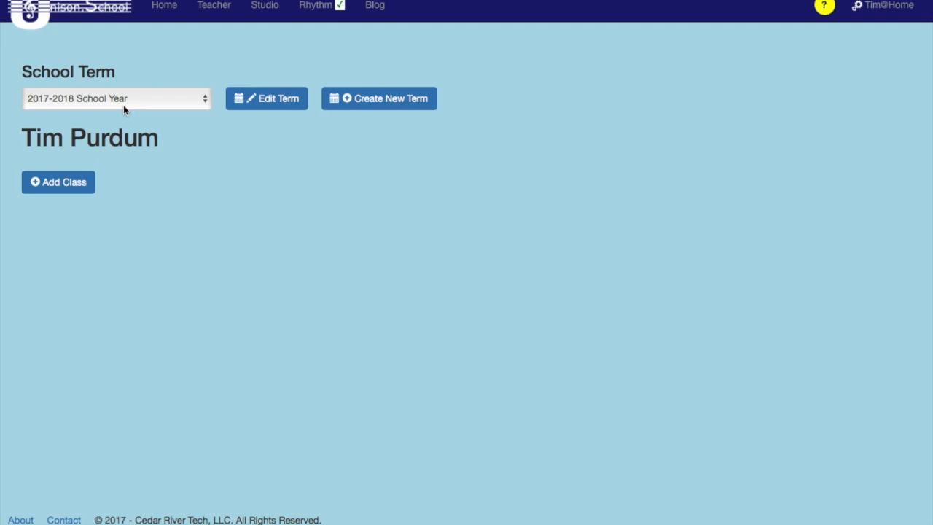
Create a new school term and name it School Year 2017-2018.
left_click(368, 110)
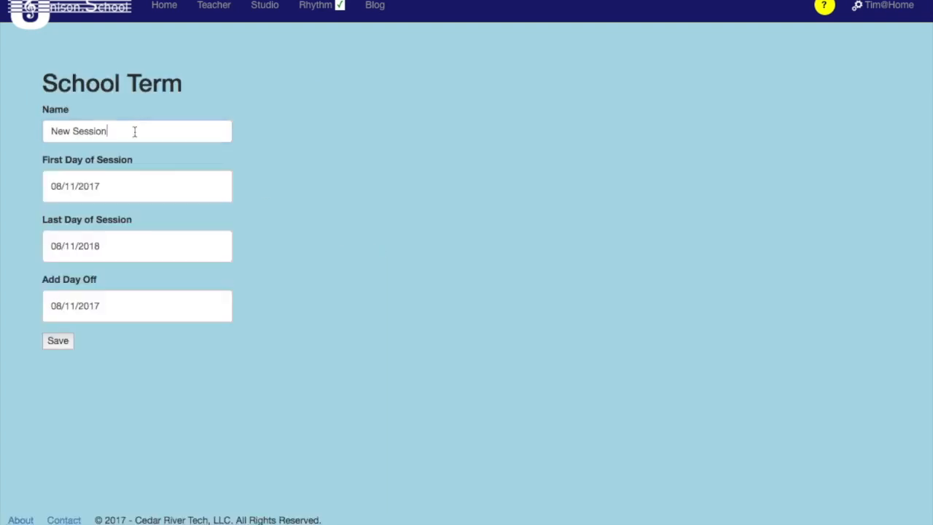
triple_click(135, 131)
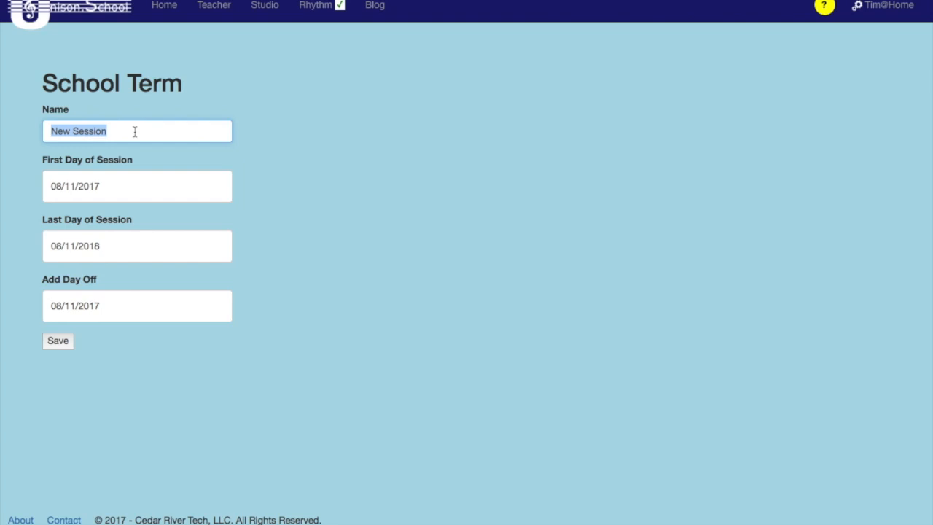
type("School Year ")
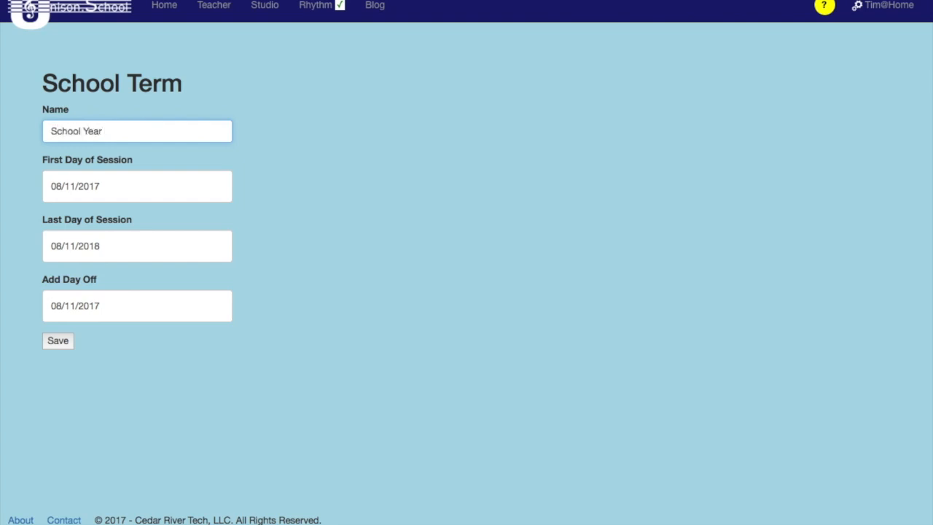
type("2017-2018")
Set the term's first day of session to 08/24/2017 and its last day to 06/05/2018.
left_click(155, 181)
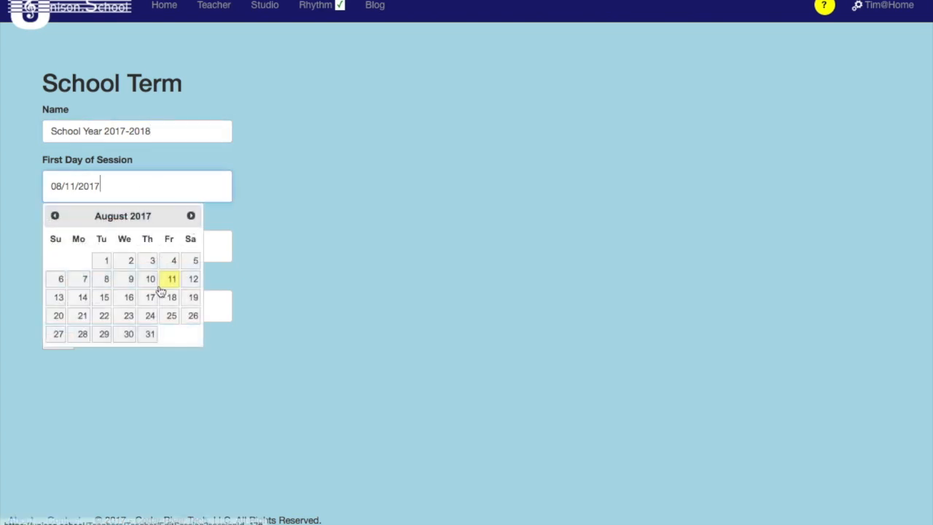
left_click(149, 315)
left_click(101, 248)
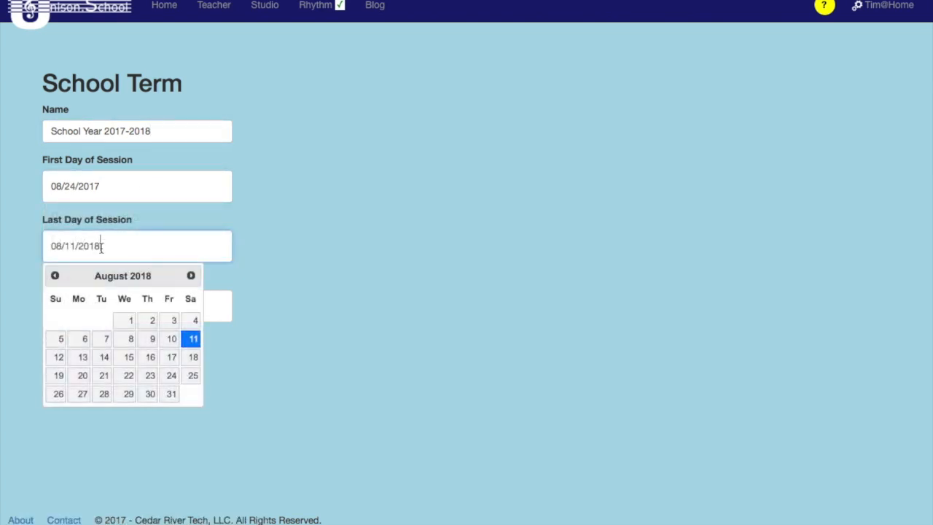
left_click(52, 276)
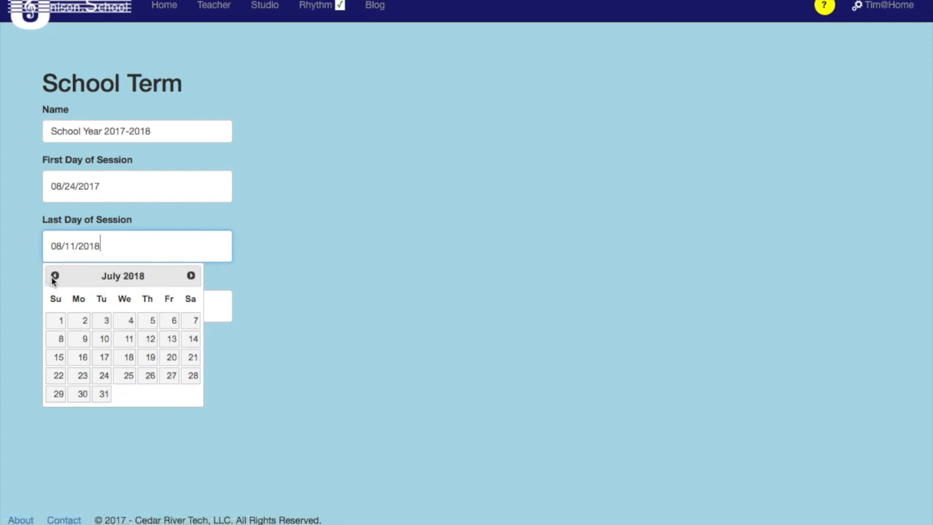
left_click(52, 275)
left_click(107, 342)
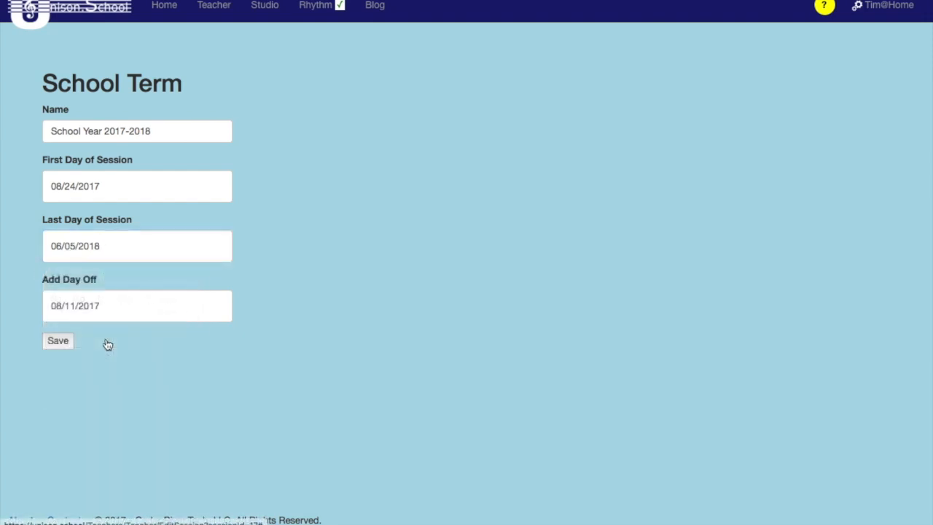
Add 09/04/2017 and 10/18/2017 as days off and save the term.
left_click(99, 315)
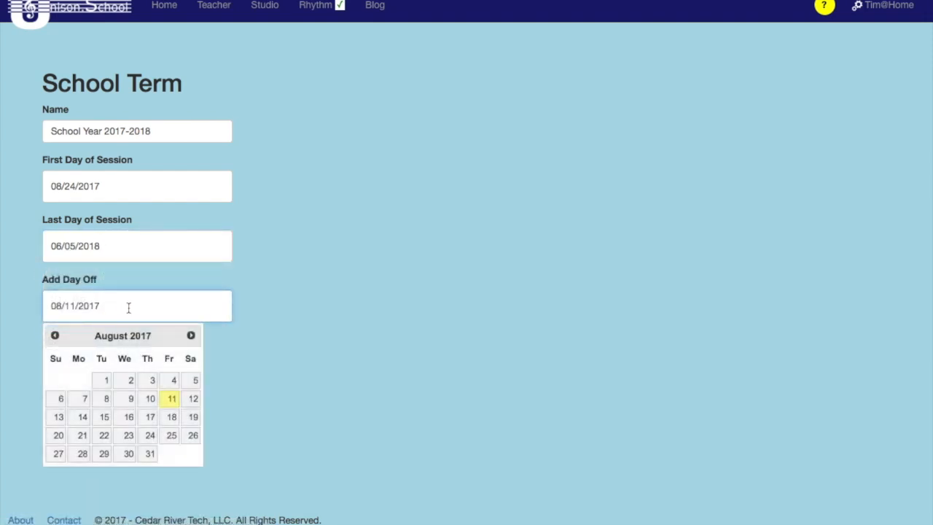
left_click(191, 336)
left_click(83, 406)
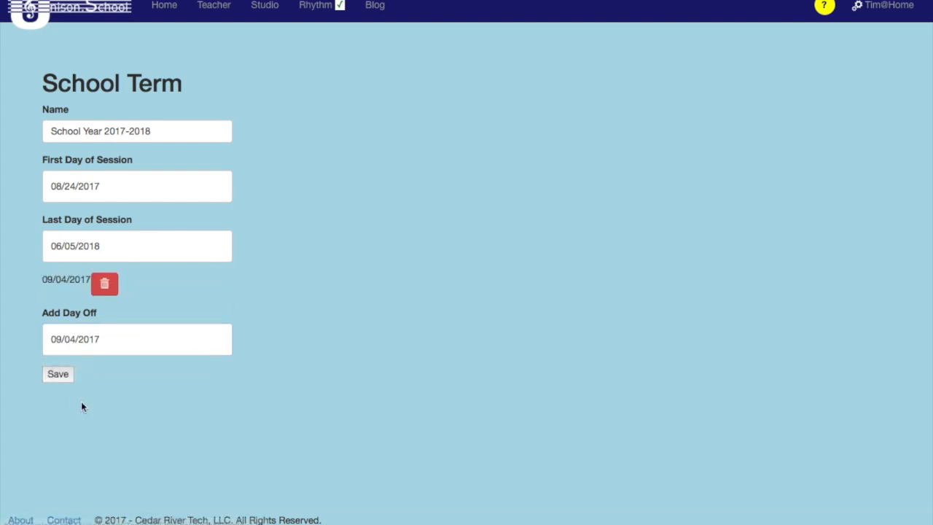
left_click(105, 346)
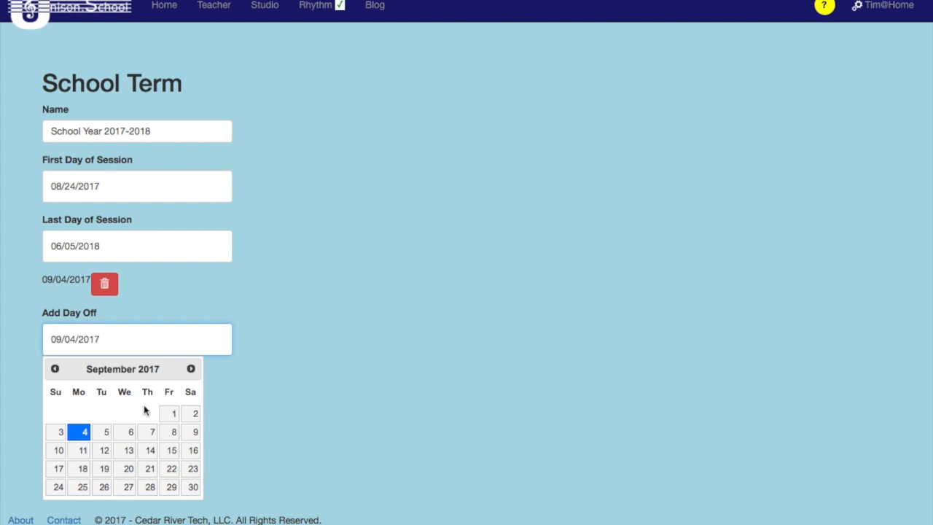
left_click(191, 369)
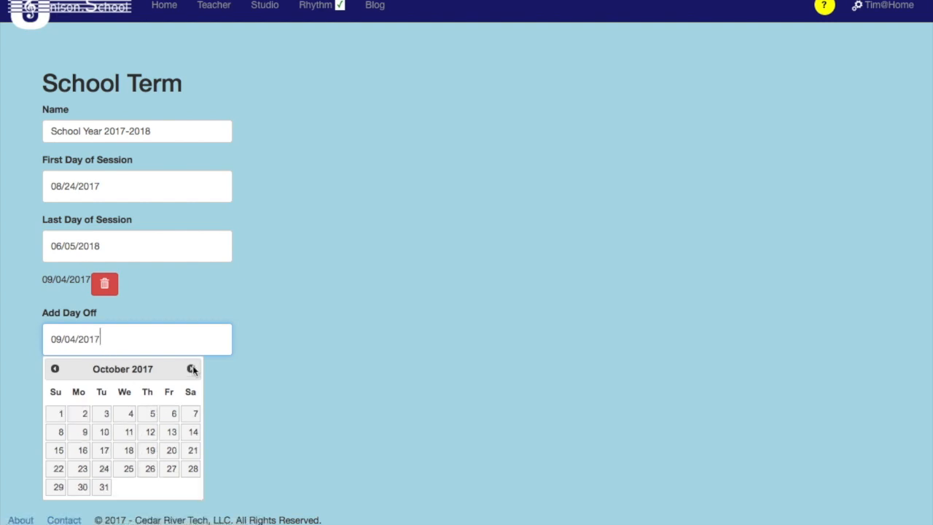
left_click(130, 451)
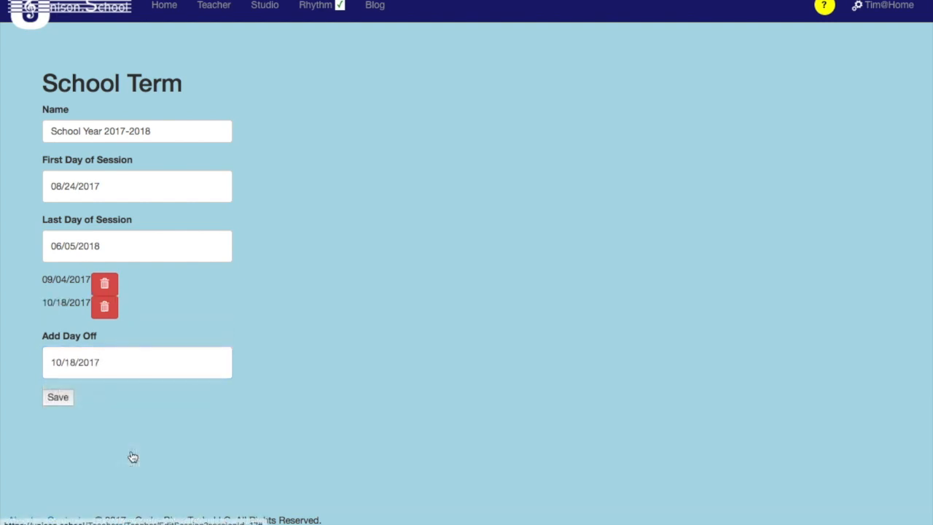
left_click(59, 398)
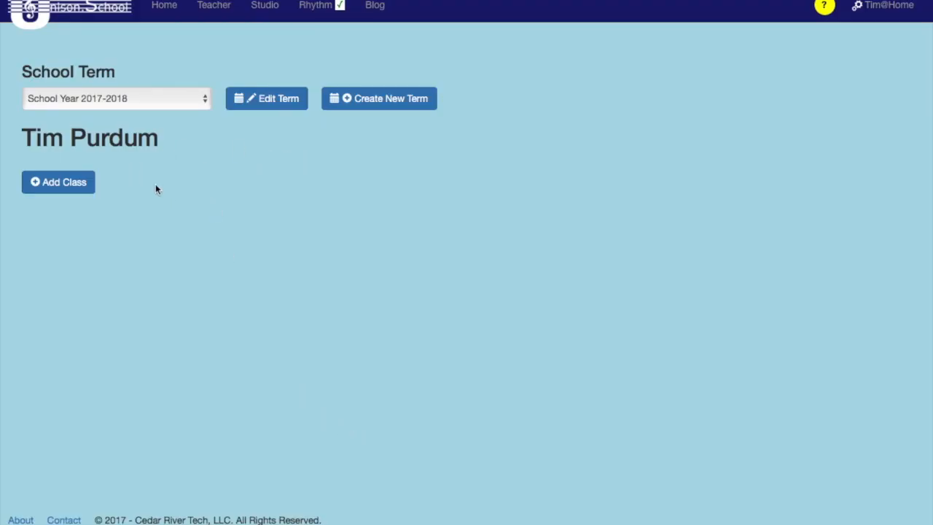
Start adding a class to the School Year 2017-2018 term and enter the teacher's surname as its class name.
left_click(62, 187)
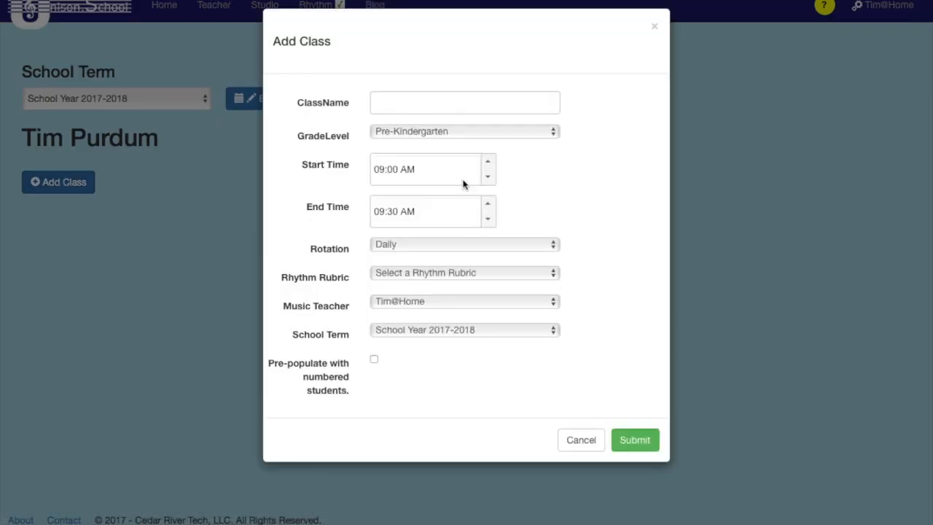
left_click(430, 113)
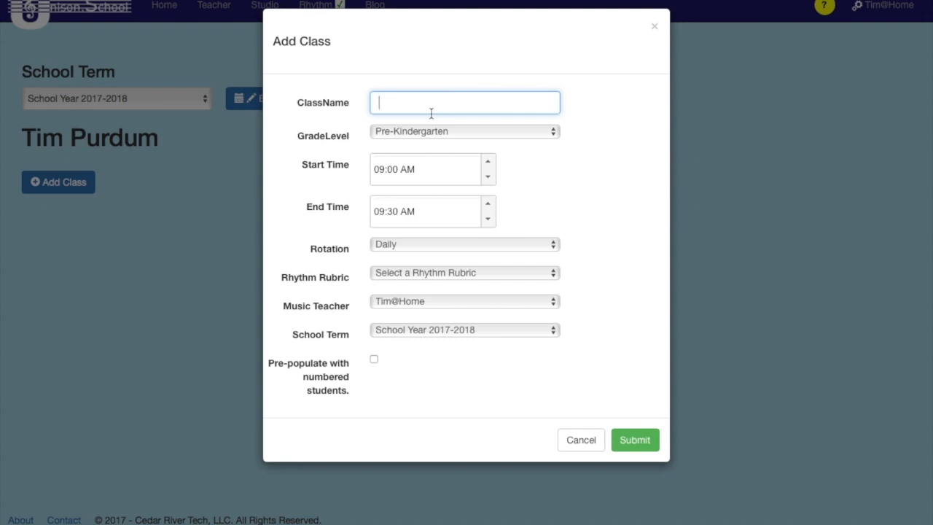
type("Smith")
left_click(449, 131)
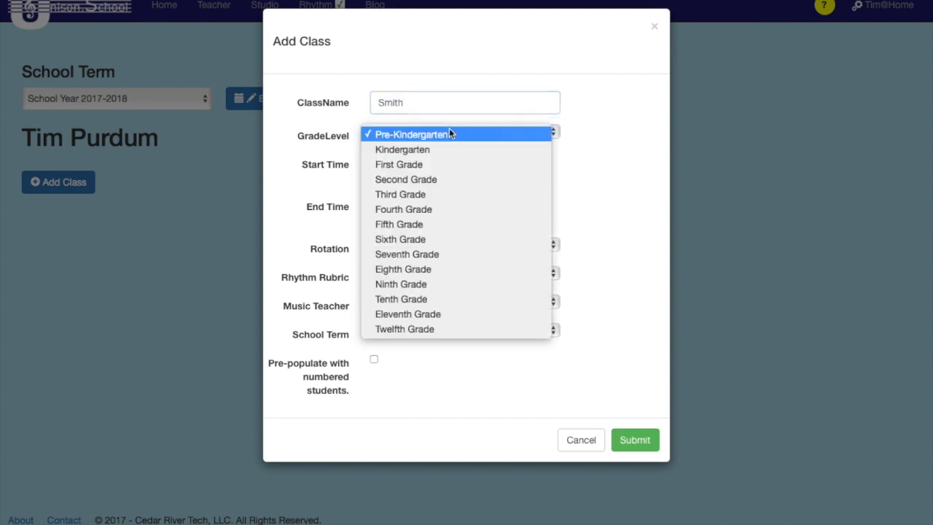
key("Escape")
Set the class start time to 10:00 and the end time to 10:40.
left_click(416, 175)
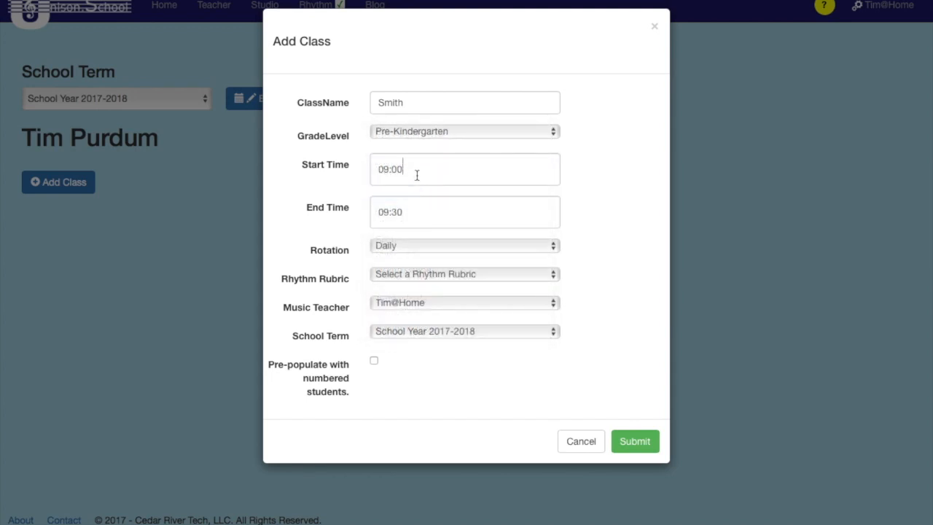
left_click(388, 170)
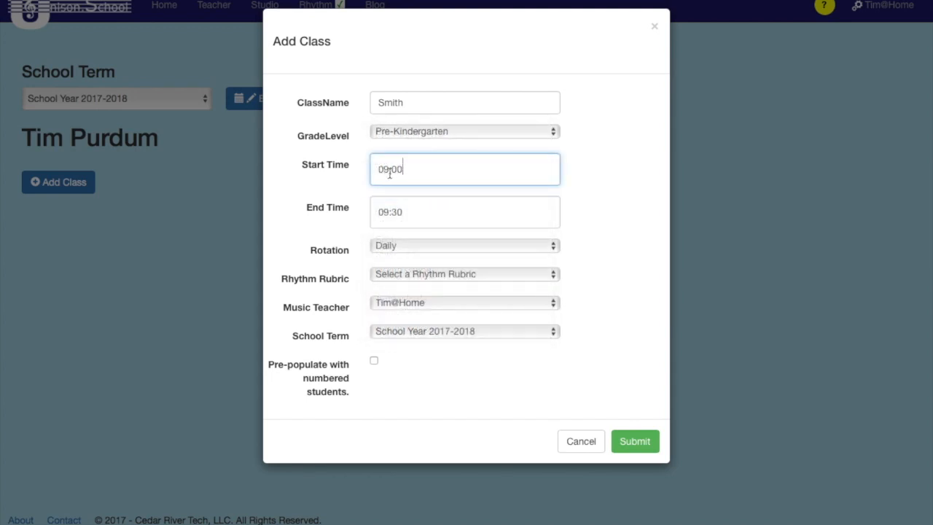
key("BackSpace")
key("BackSpace")
type("10")
left_click(413, 226)
left_click(392, 214)
key("Right")
key("BackSpace")
key("BackSpace")
type("40")
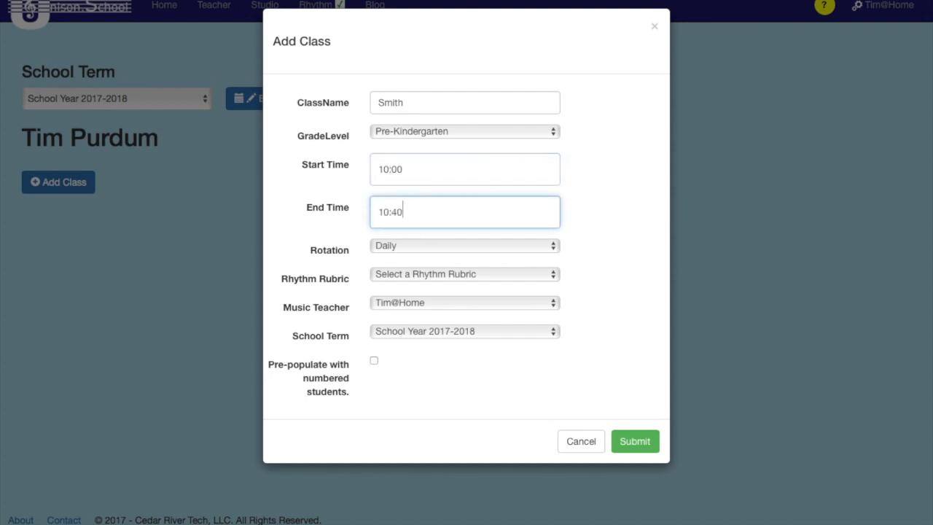
Try out a Weekly rotation with Monday and Thursday, as well as a Three-Day Rotation, for the class.
left_click(387, 245)
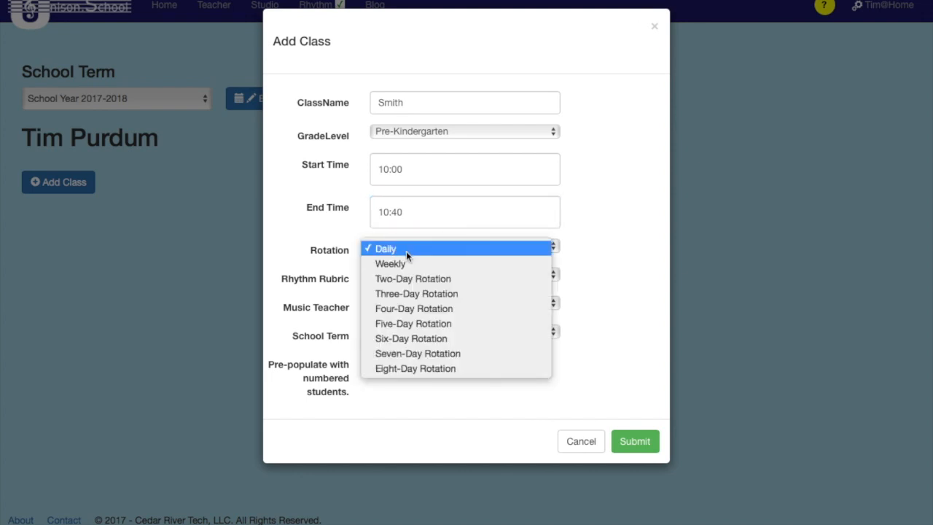
key("Escape")
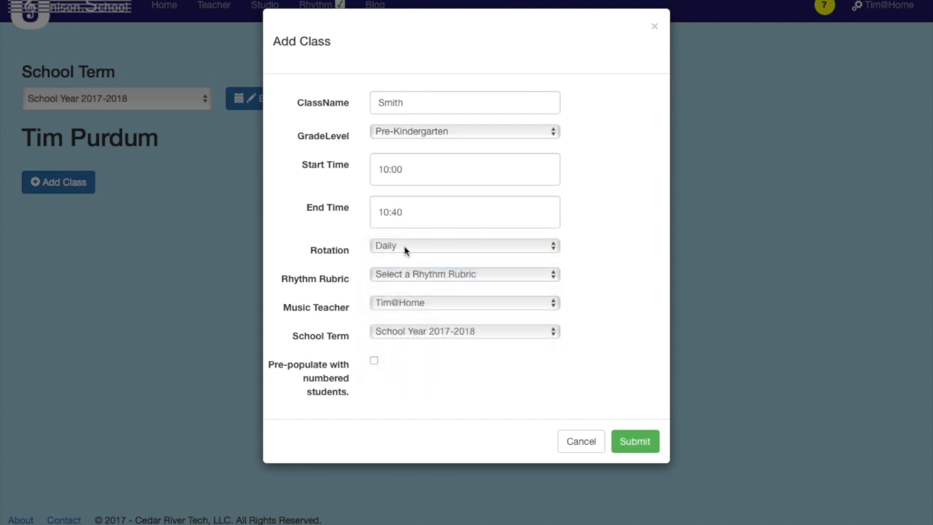
left_click(553, 246)
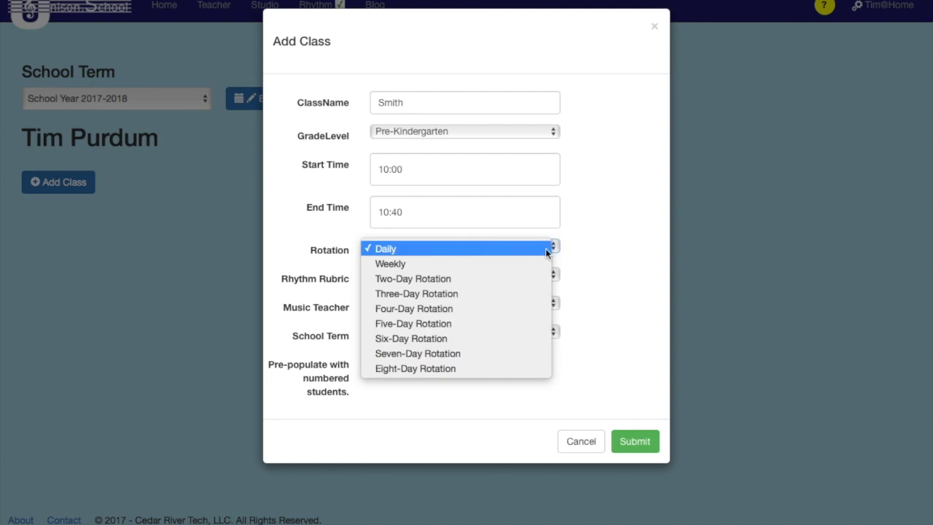
left_click(536, 265)
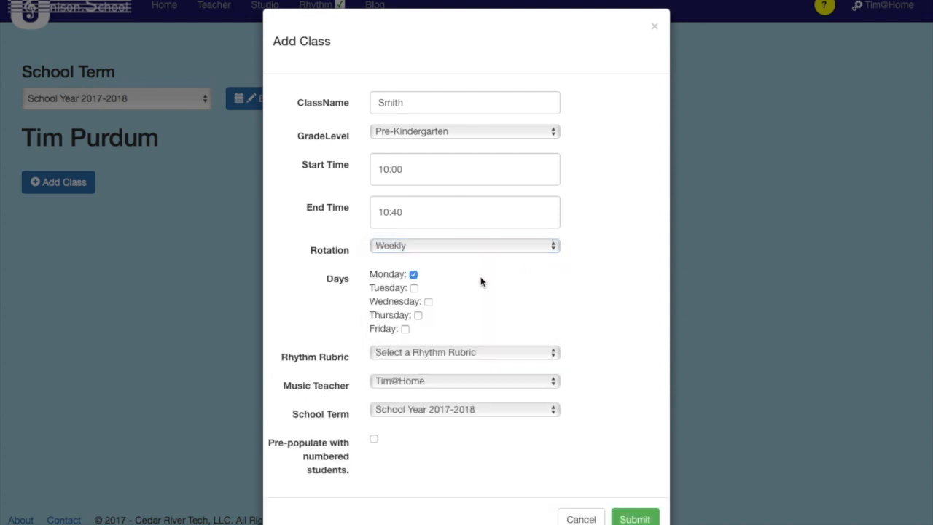
left_click(417, 314)
left_click(408, 246)
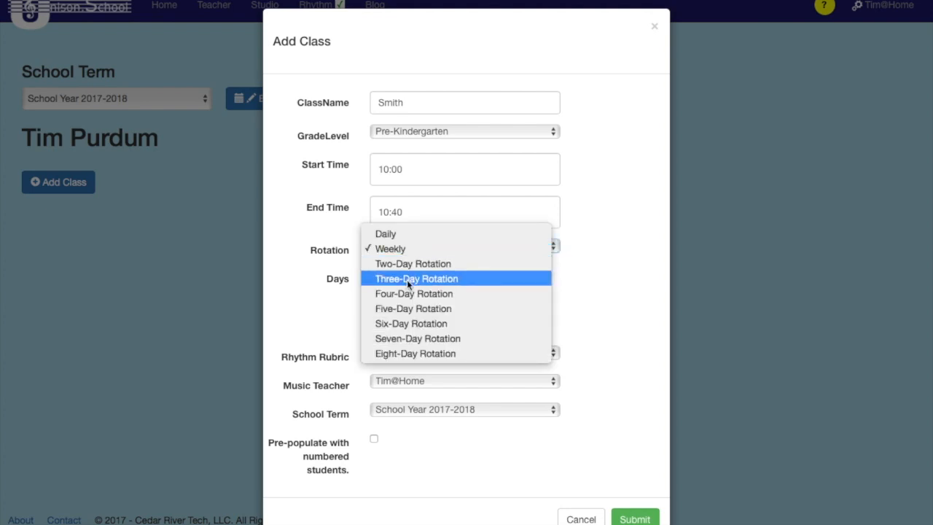
left_click(407, 279)
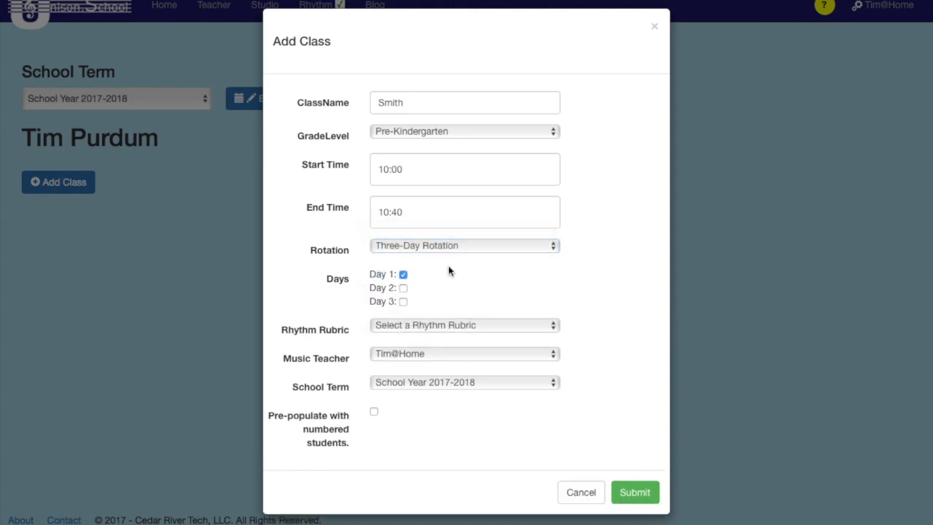
Set the class to Second Grade, Six-Day Rotation on Day 1 and Day 4, and the Half, Quarter, Eighth, Rest rhythm rubric.
left_click(436, 246)
left_click(429, 294)
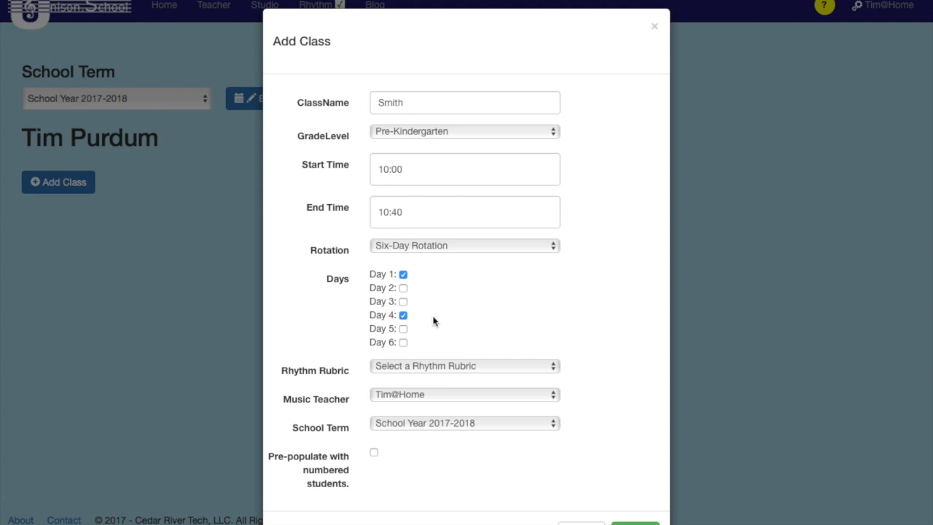
left_click(452, 366)
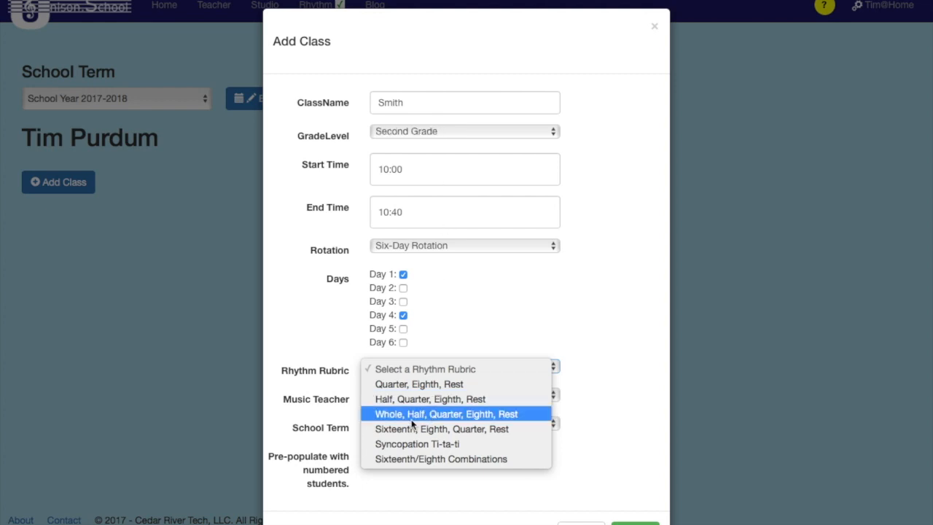
left_click(418, 399)
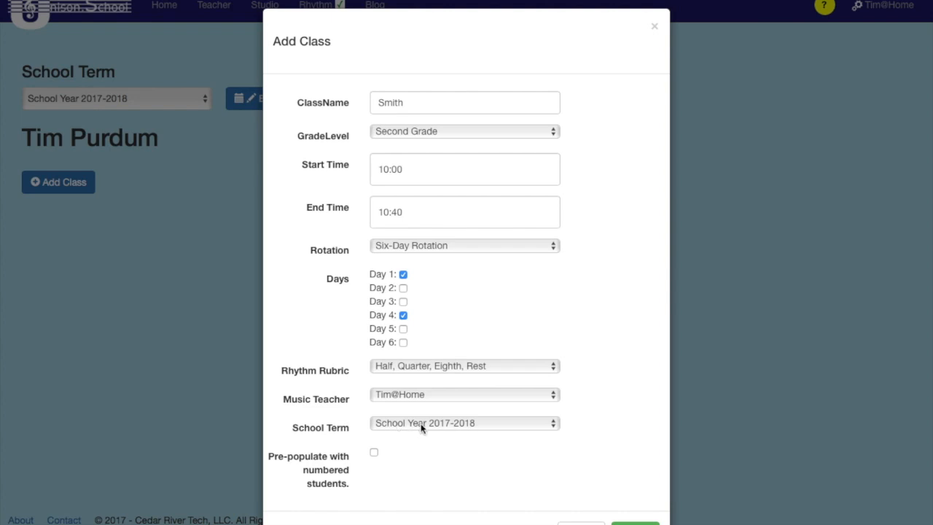
Enable pre-populating the class with numbered students and set the number of students to 20.
left_click(374, 453)
scroll(452, 456, "down", 2)
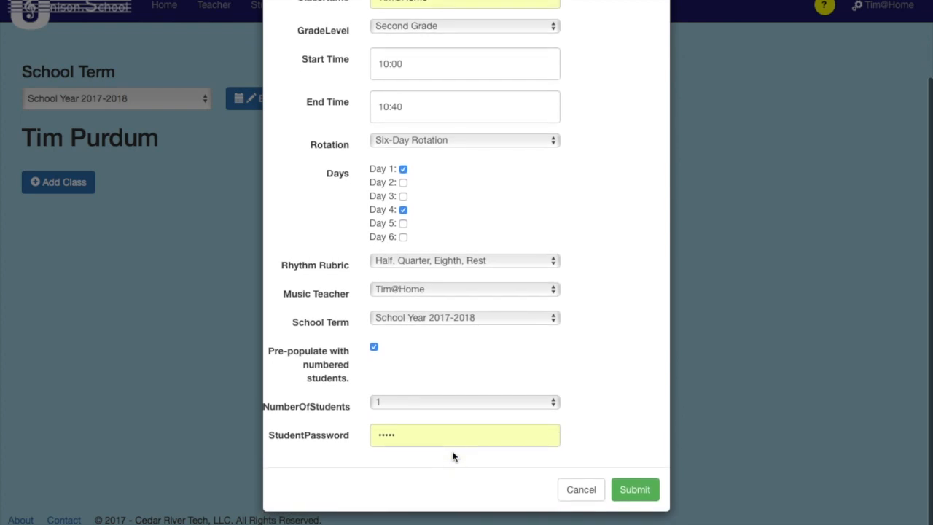
left_click(418, 407)
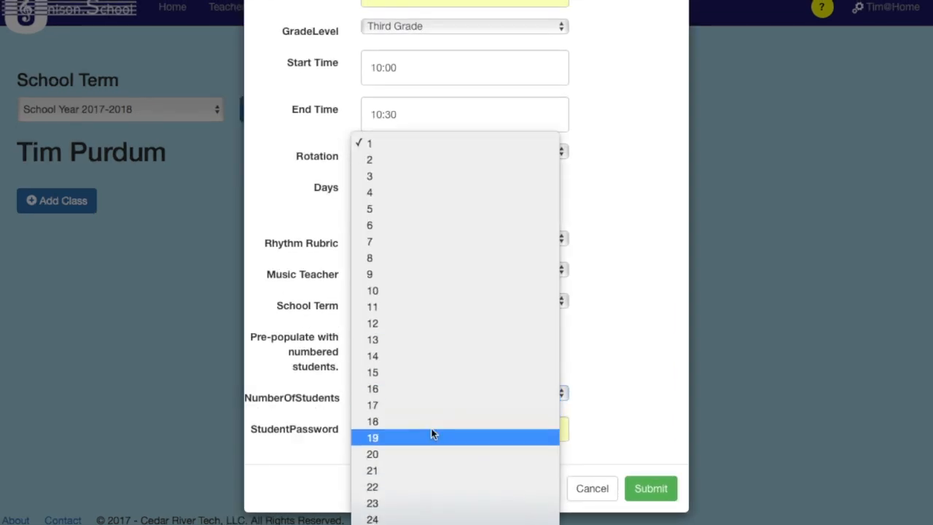
left_click(417, 440)
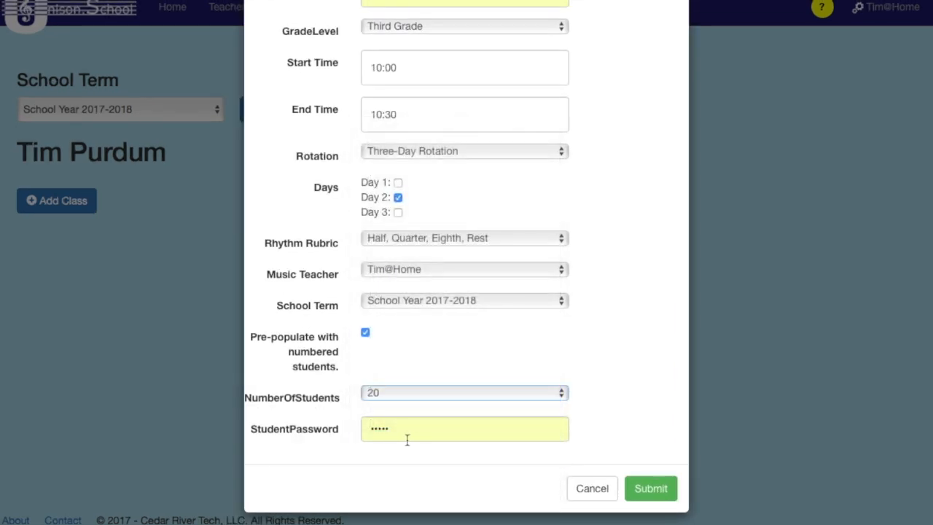
Replace the student password with a new one and submit the class.
left_click(396, 429)
key("BackSpace")
key("BackSpace")
key("BackSpace")
key("BackSpace")
key("BackSpace")
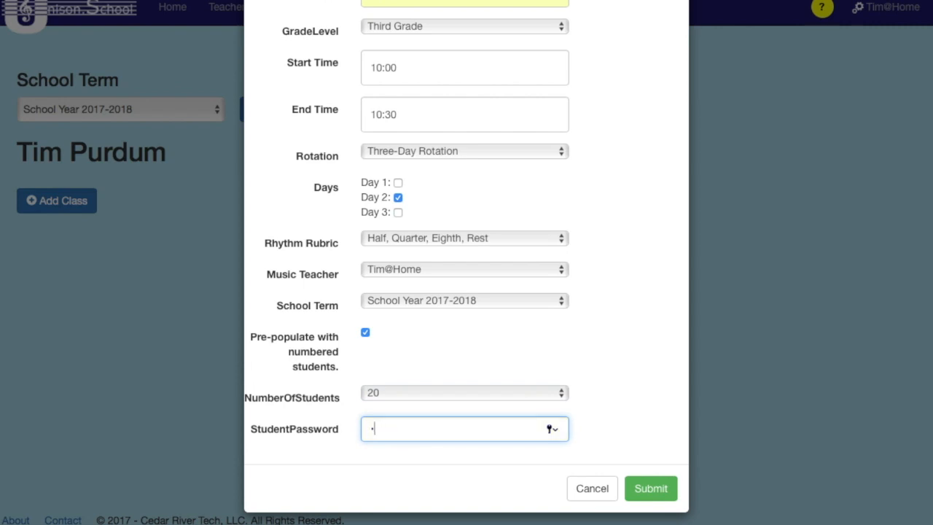
type("12345")
left_click(654, 493)
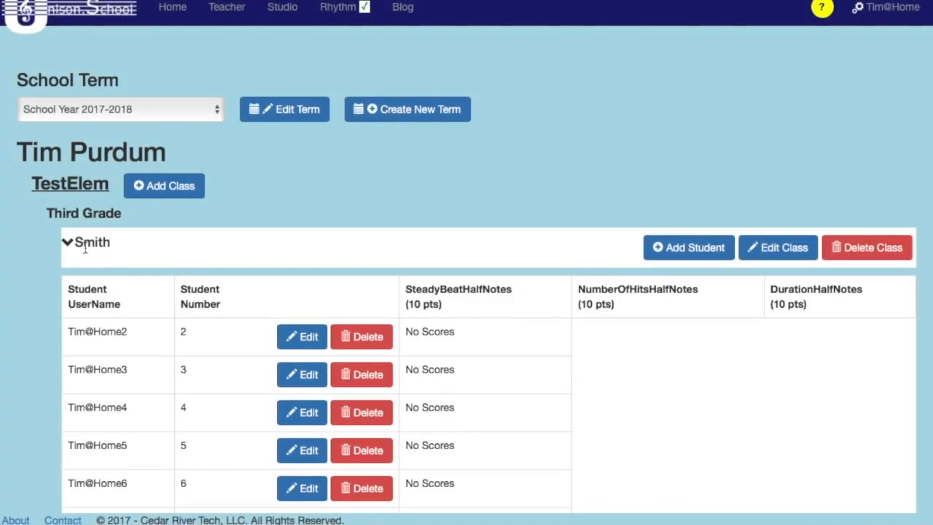
Expand the Third Grade class, look through its numbered student list and score columns, and collapse it again.
left_click(85, 249)
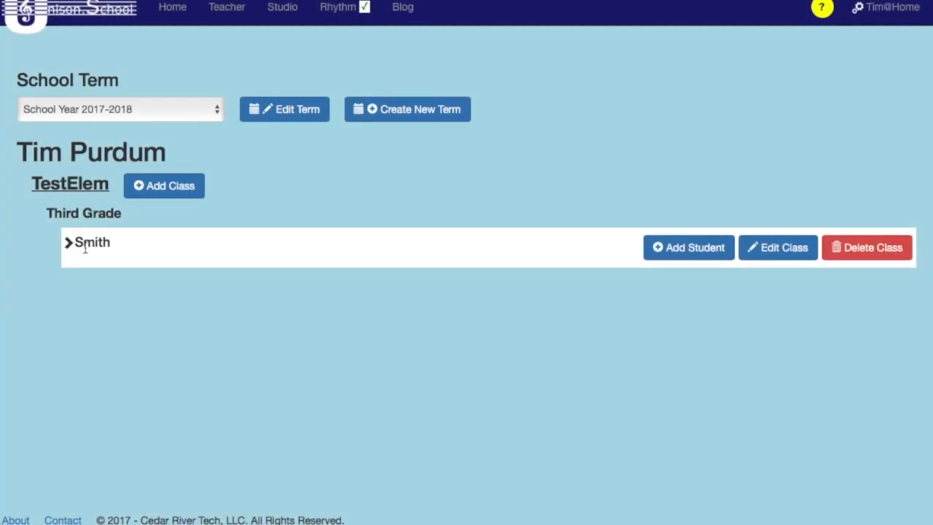
left_click(76, 249)
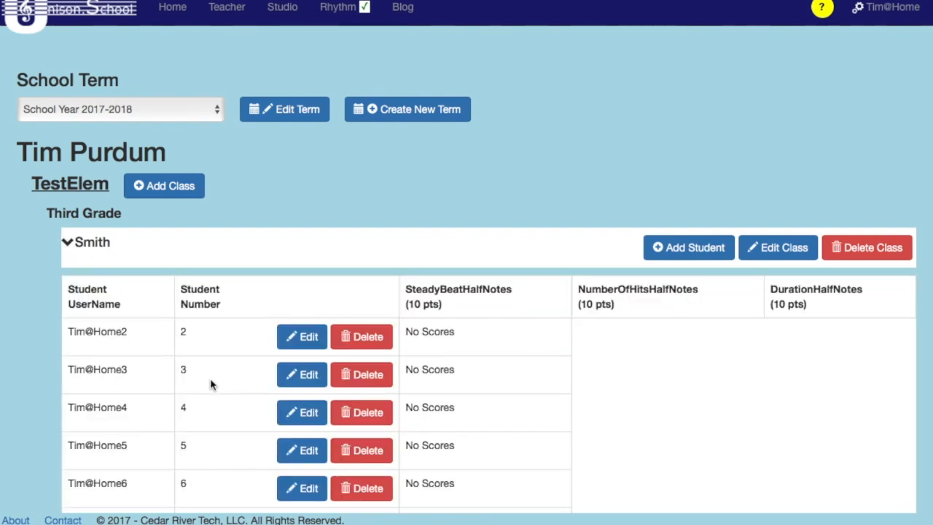
scroll(211, 385, "down", 5)
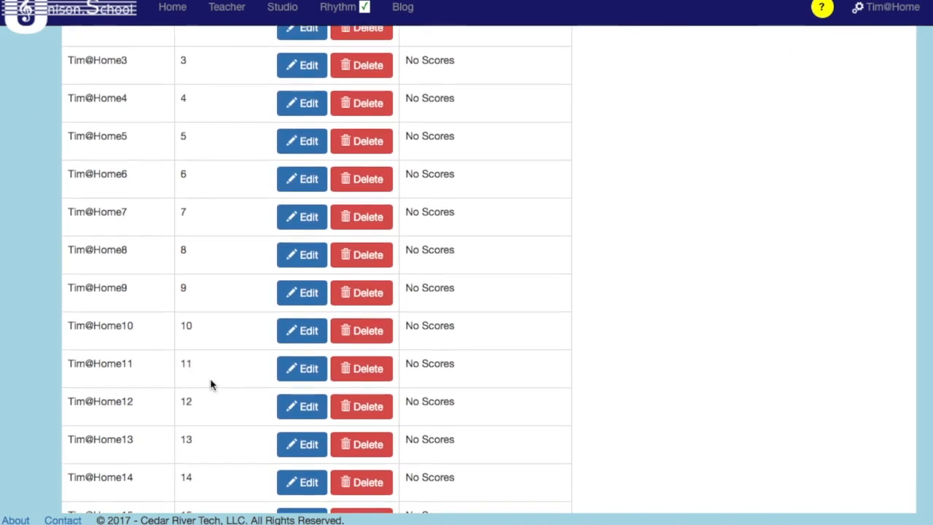
scroll(211, 385, "down", 4)
scroll(211, 385, "up", 6)
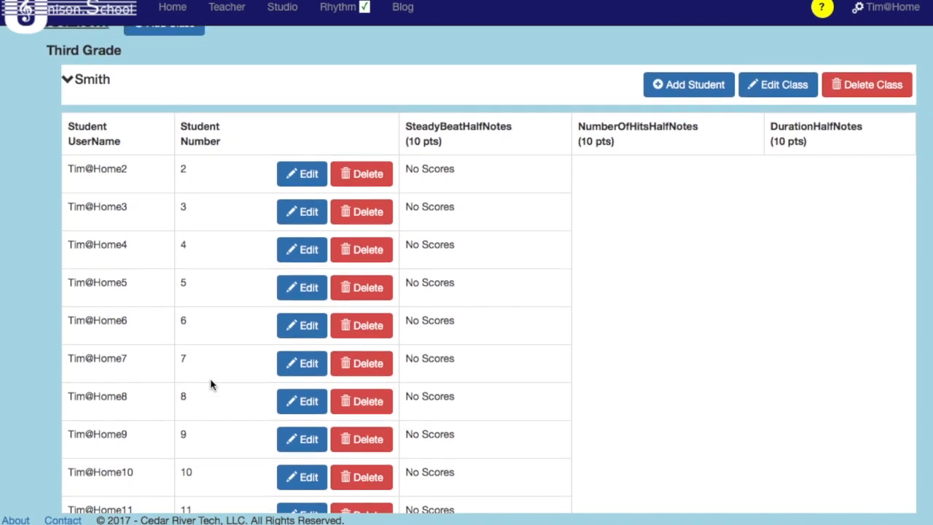
scroll(210, 385, "down", 7)
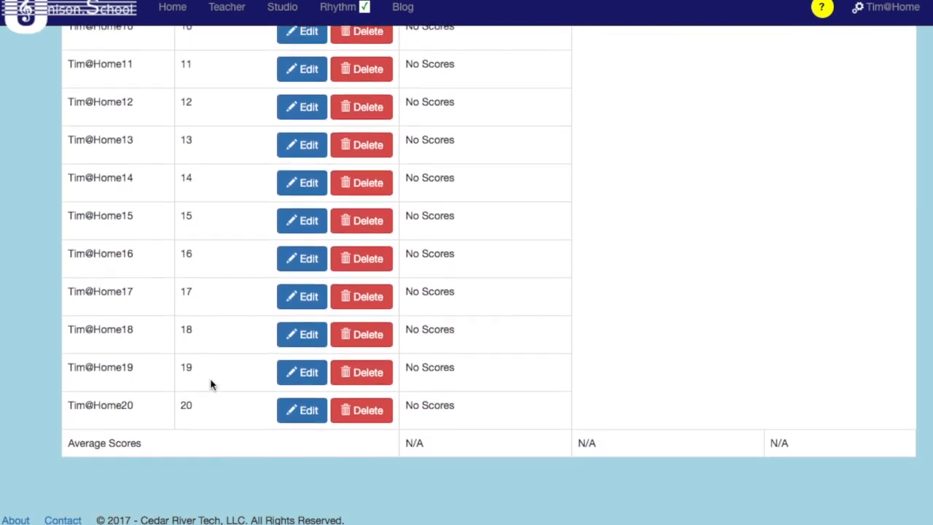
scroll(210, 385, "up", 10)
left_click(396, 247)
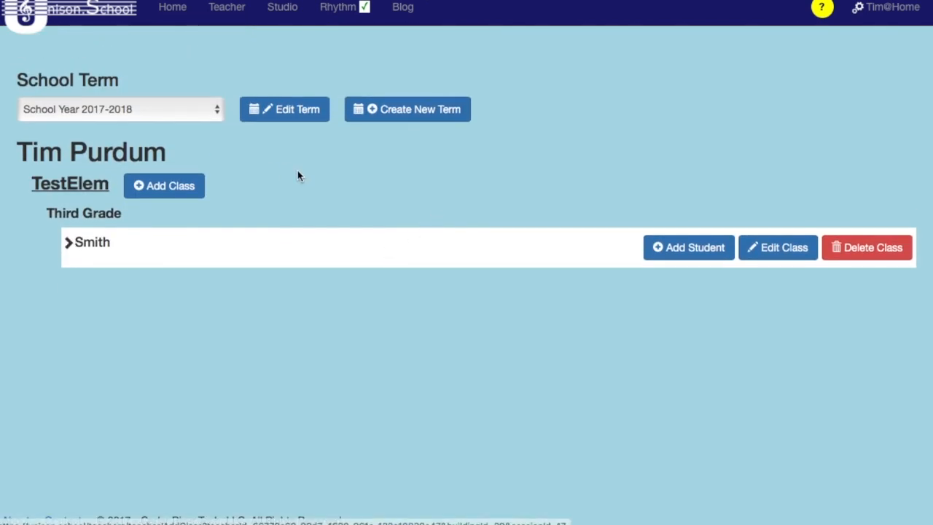
Open the teacher calendar in week view and go to the week of Aug 20 to Aug 26, 2017.
left_click(244, 11)
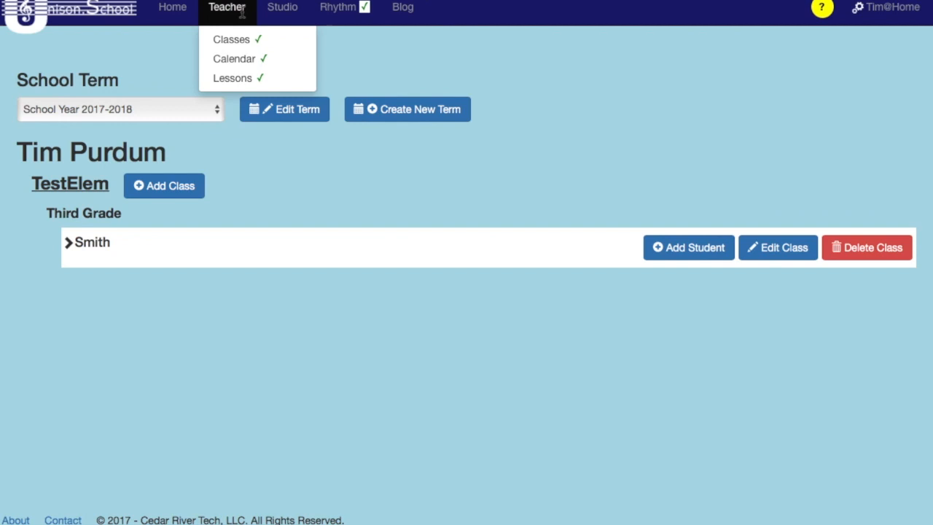
left_click(240, 66)
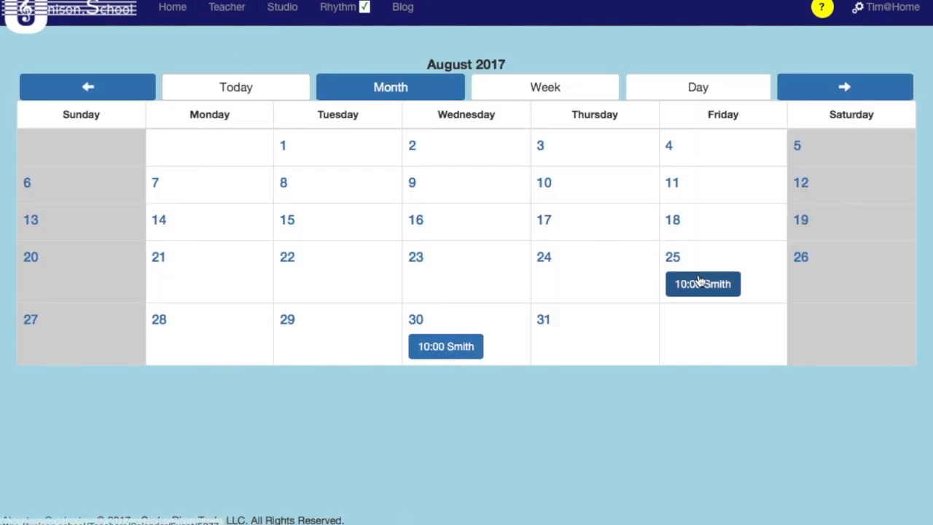
left_click(552, 93)
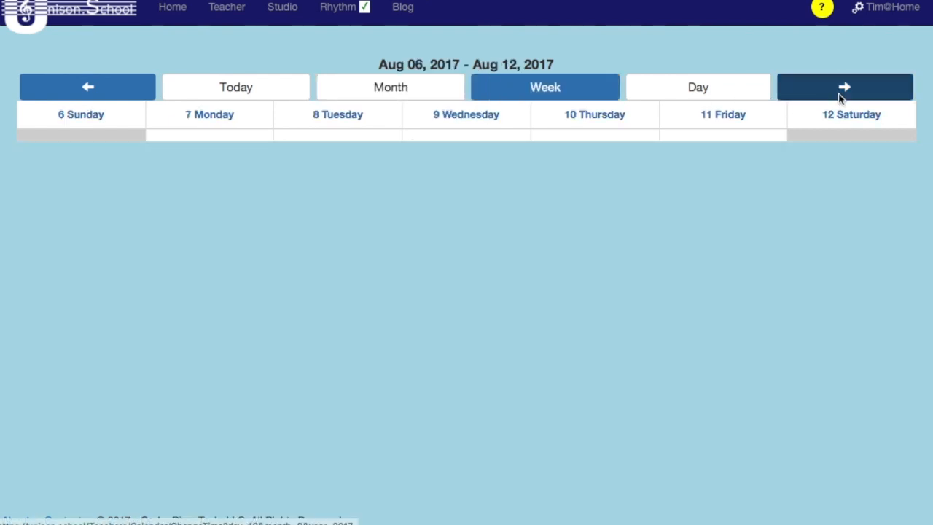
left_click(838, 93)
left_click(838, 93)
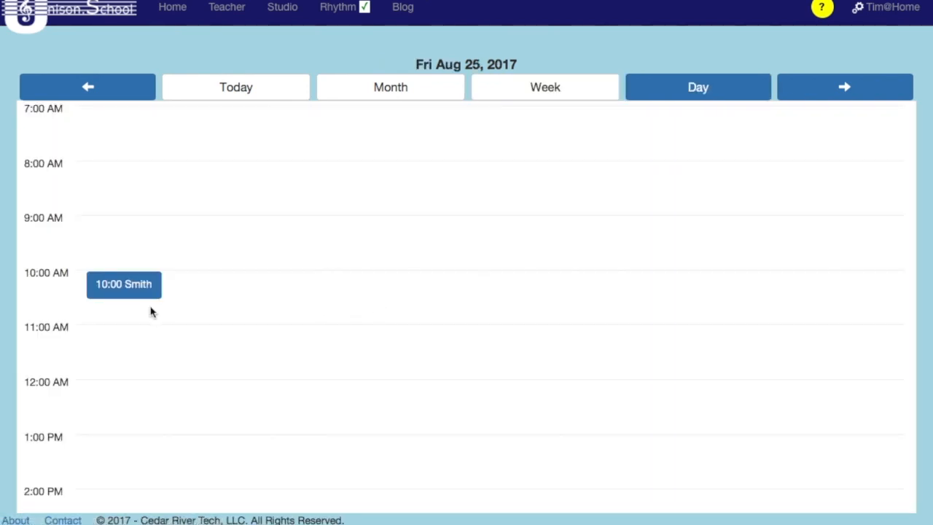
Open the Third Grade class session on 08/25/2017, view the following session, and return to the 08/25/2017 one.
left_click(145, 295)
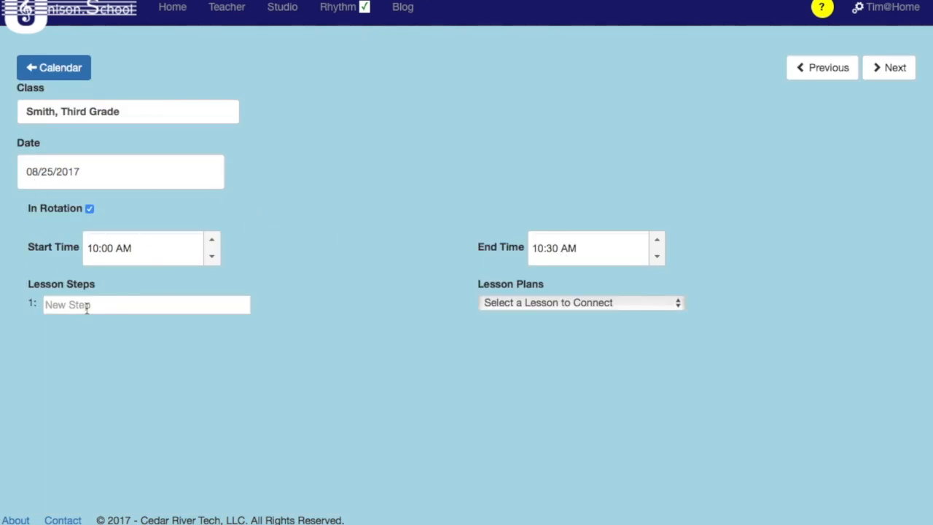
left_click(907, 76)
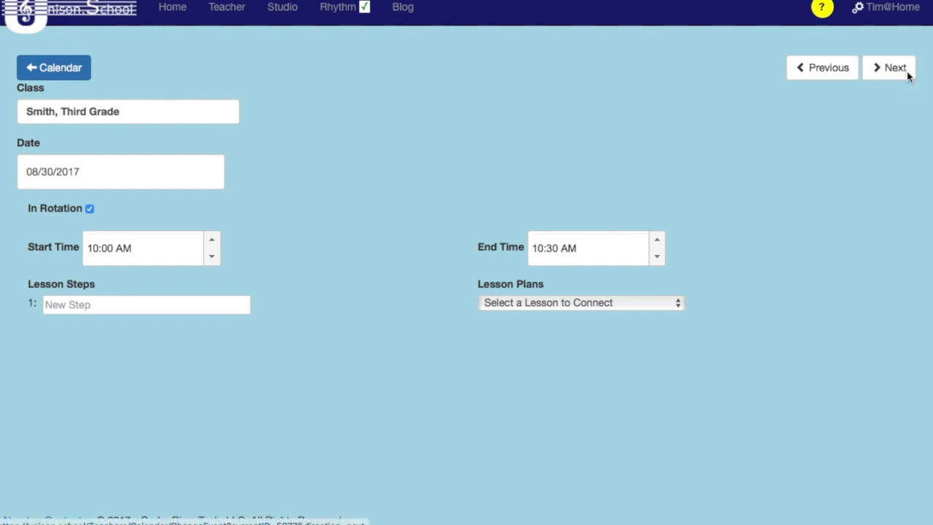
left_click(828, 69)
Add the lesson steps "Name game" and "Review class rules" to the 08/25/2017 session and mark both as completed.
left_click(224, 307)
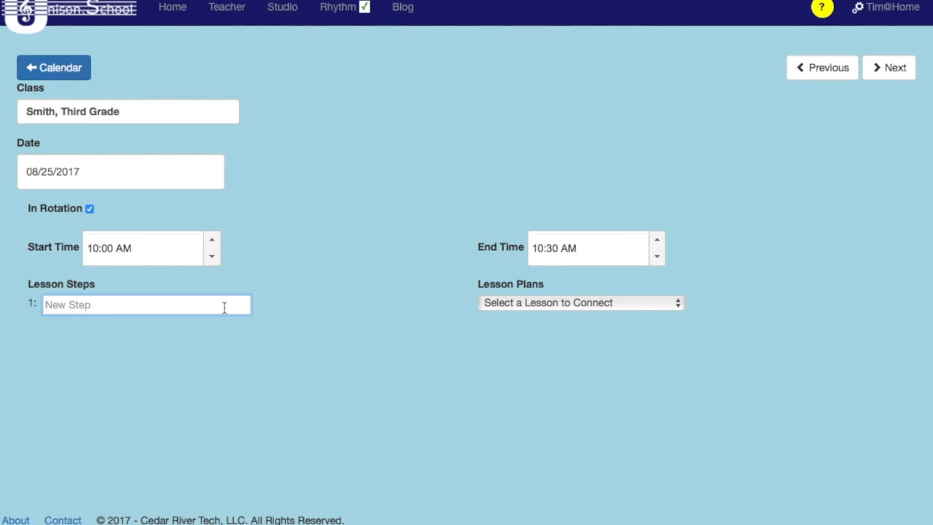
type("Name game")
left_click(185, 348)
left_click(117, 334)
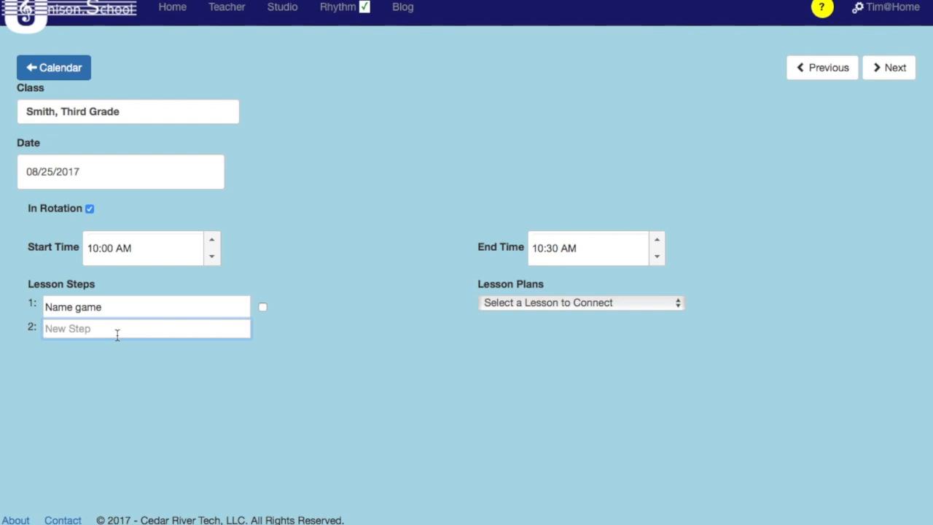
type("Review class rules")
left_click(122, 341)
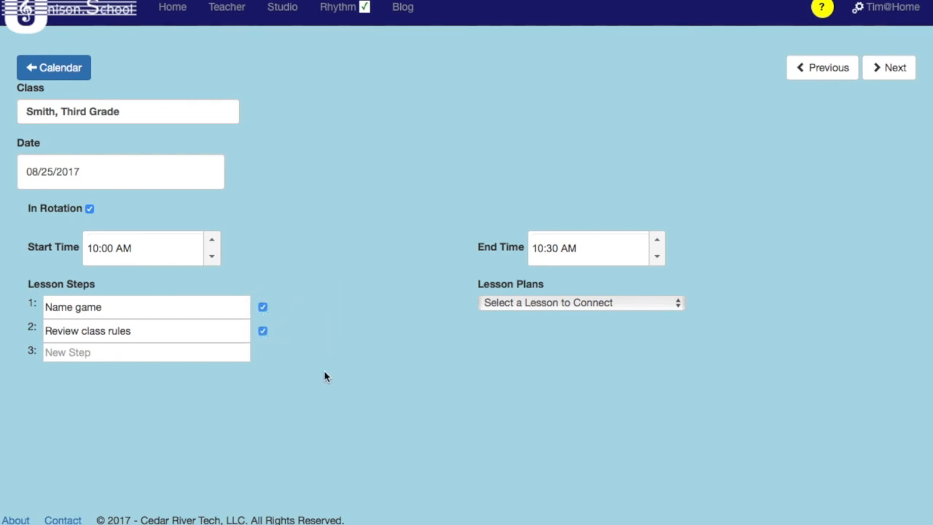
Connect the Ama Lama lesson plan to the 08/25/2017 session and look through its process text.
left_click(573, 304)
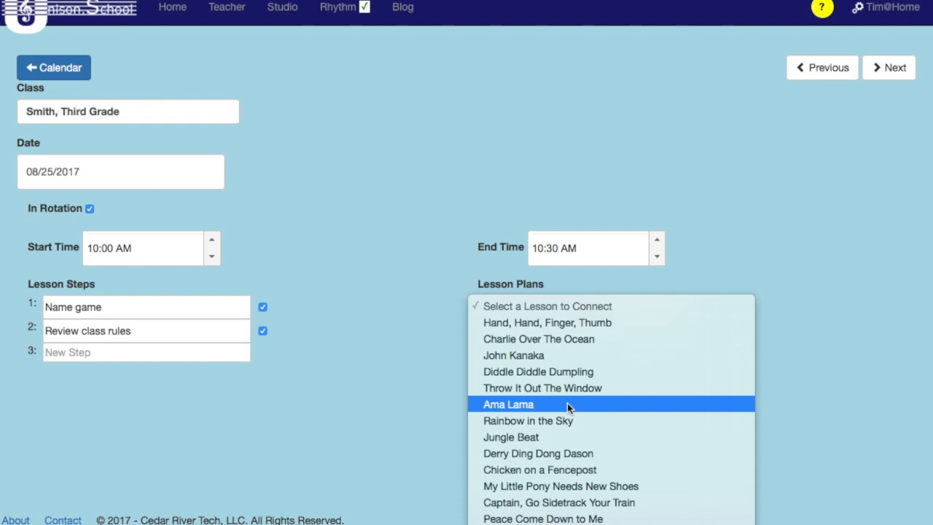
left_click(414, 344)
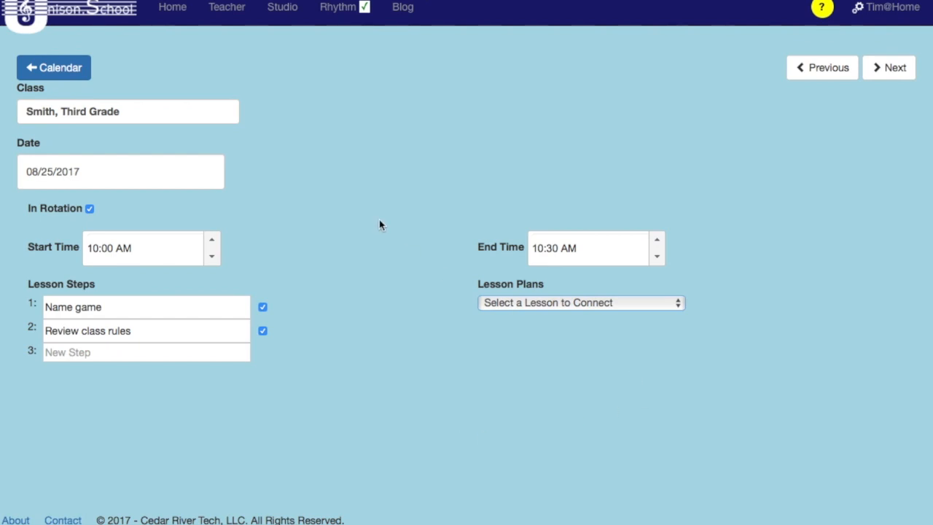
left_click(548, 304)
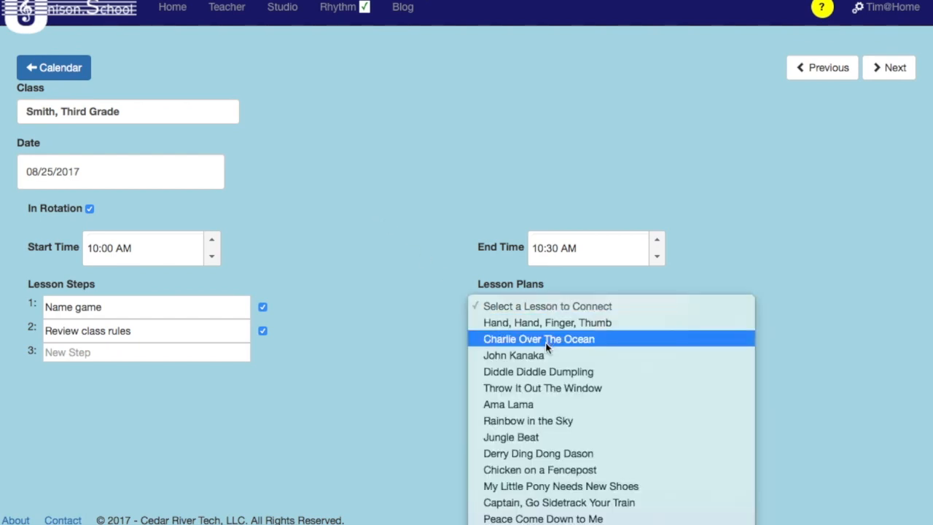
left_click(545, 404)
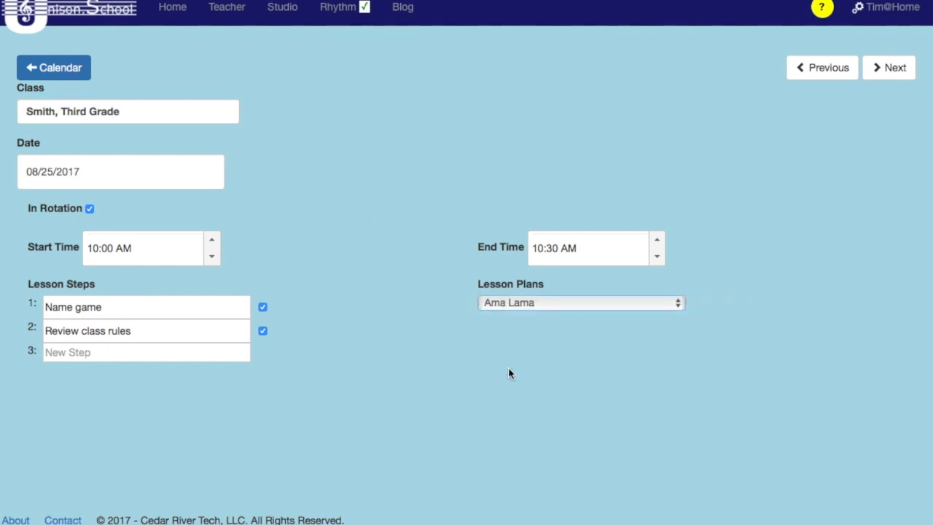
scroll(554, 389, "down", 3)
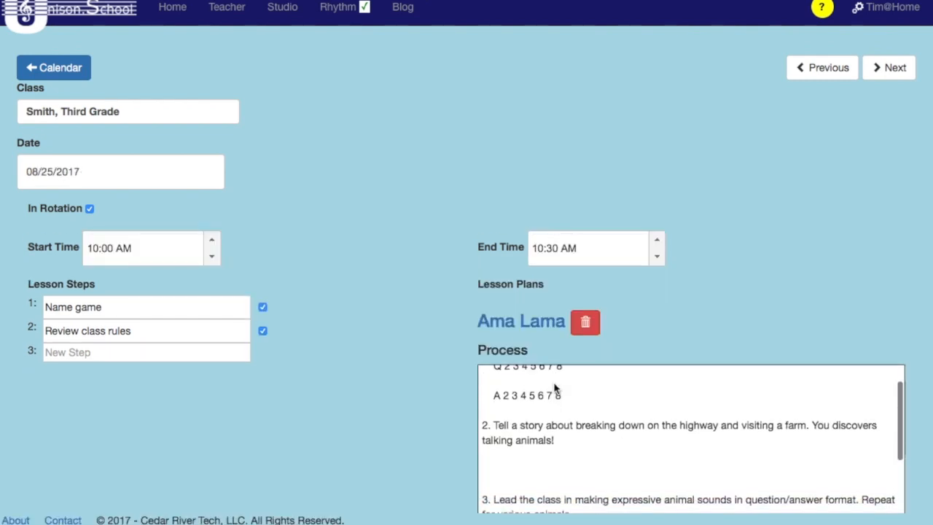
scroll(554, 389, "up", 3)
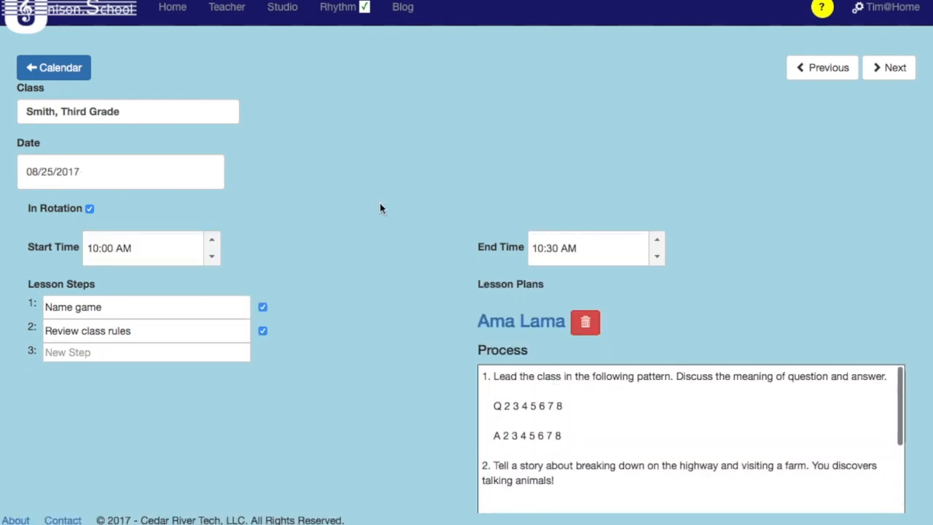